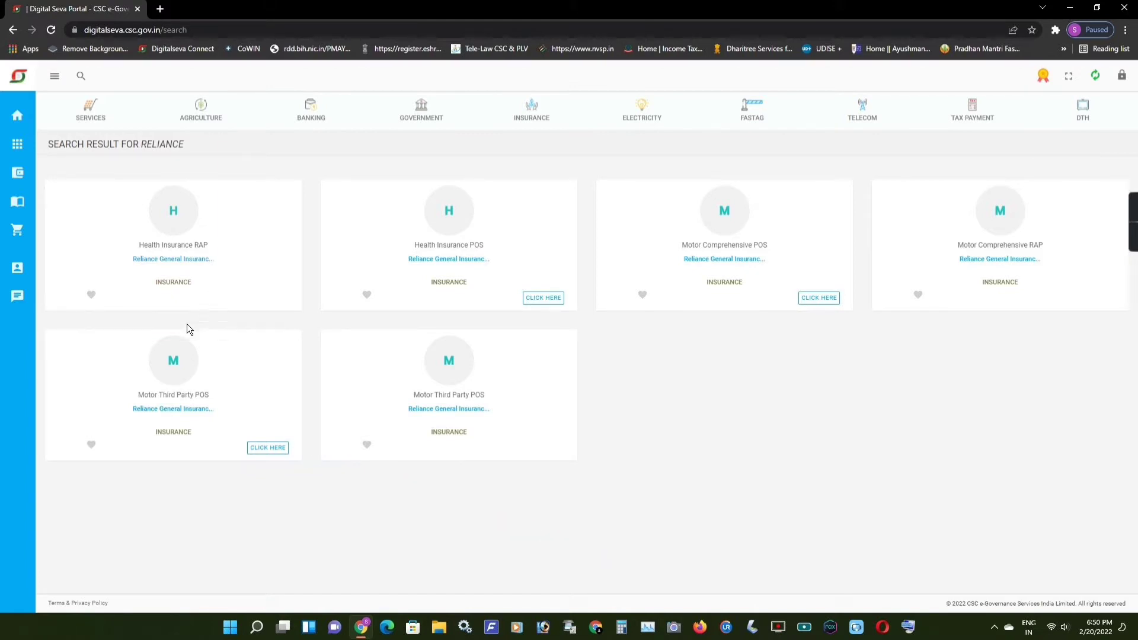
Step: Open the Reliance Motor Third Party POS service, log in with Digital Seva Connect and start a Two-Wheeler Liability / Third Party Policy quote
{"action": "left_click", "coordinate": [274, 449]}
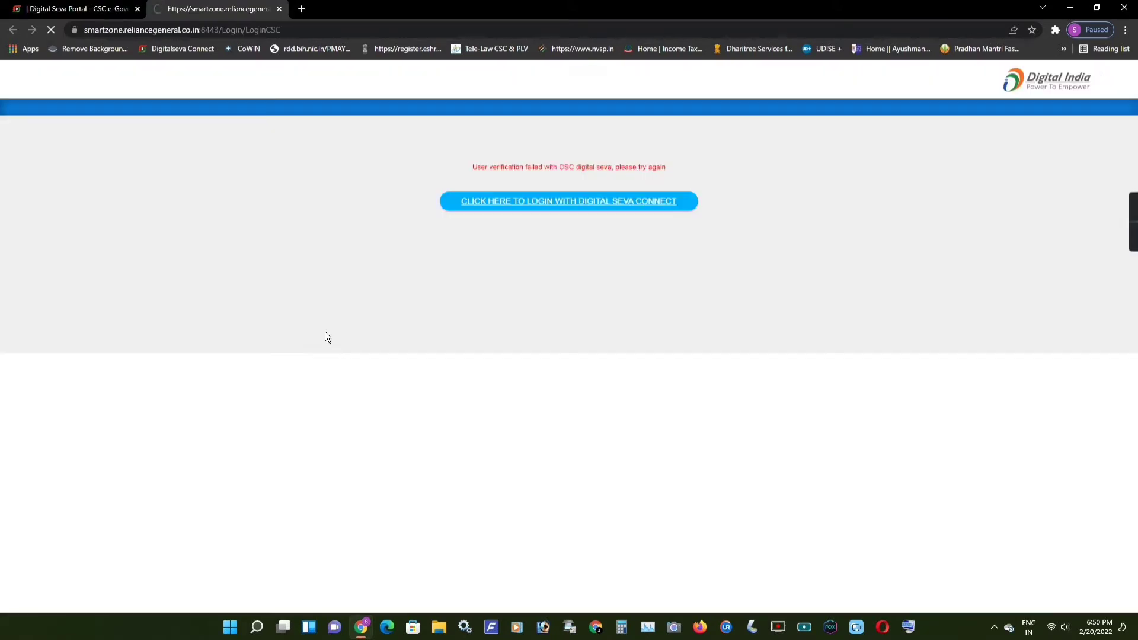
{"action": "left_click", "coordinate": [568, 203]}
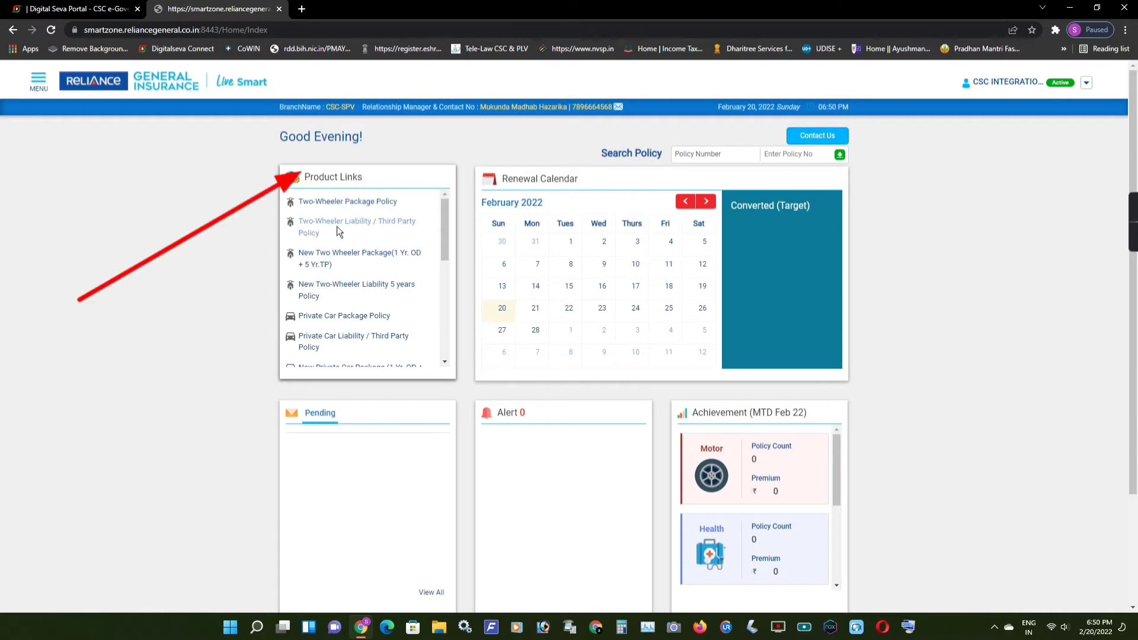
{"action": "left_click", "coordinate": [385, 228]}
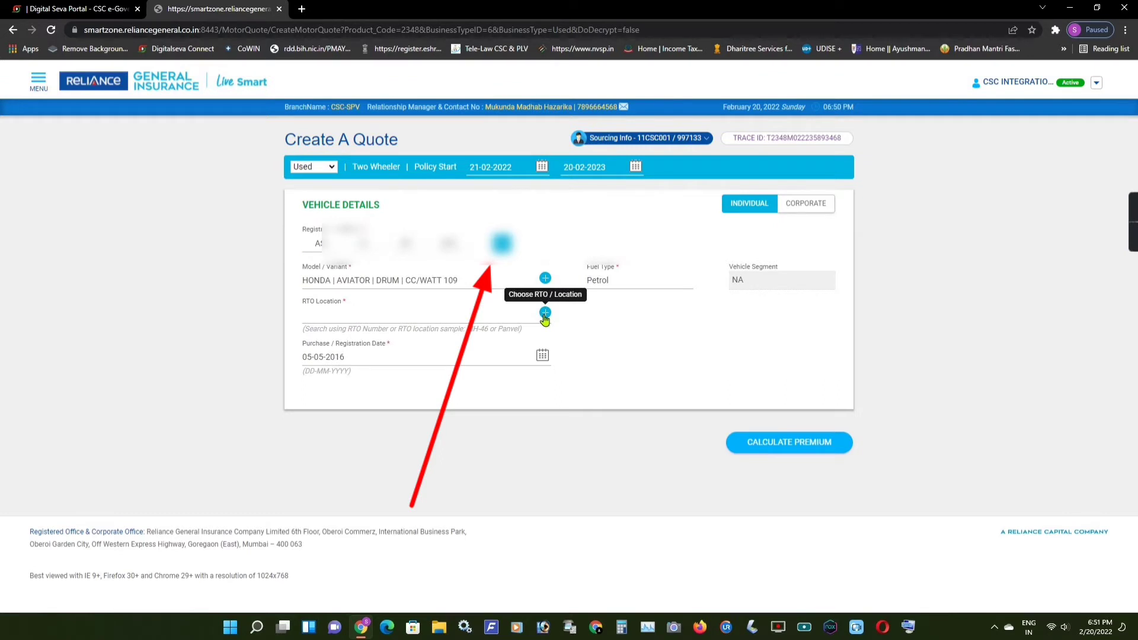
Step: Set the RTO location to ASSAM | KAMRUP METROPOLITAN AND RURAL | AS-01 by searching for KAMR, and calculate the premium
{"action": "left_click", "coordinate": [544, 315]}
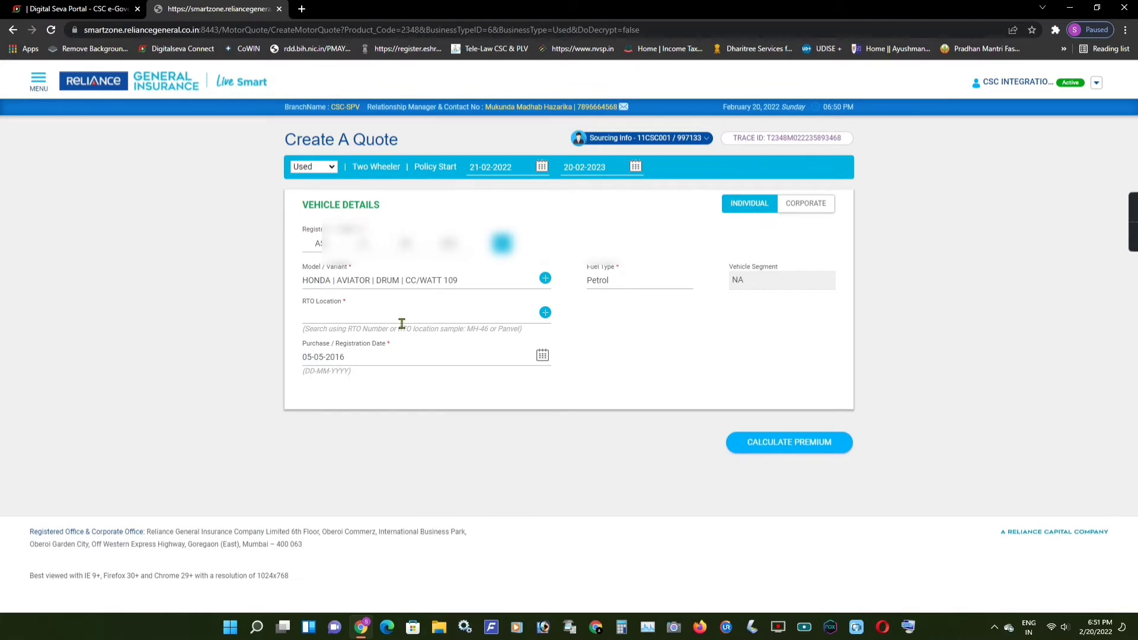
{"action": "left_click", "coordinate": [545, 315]}
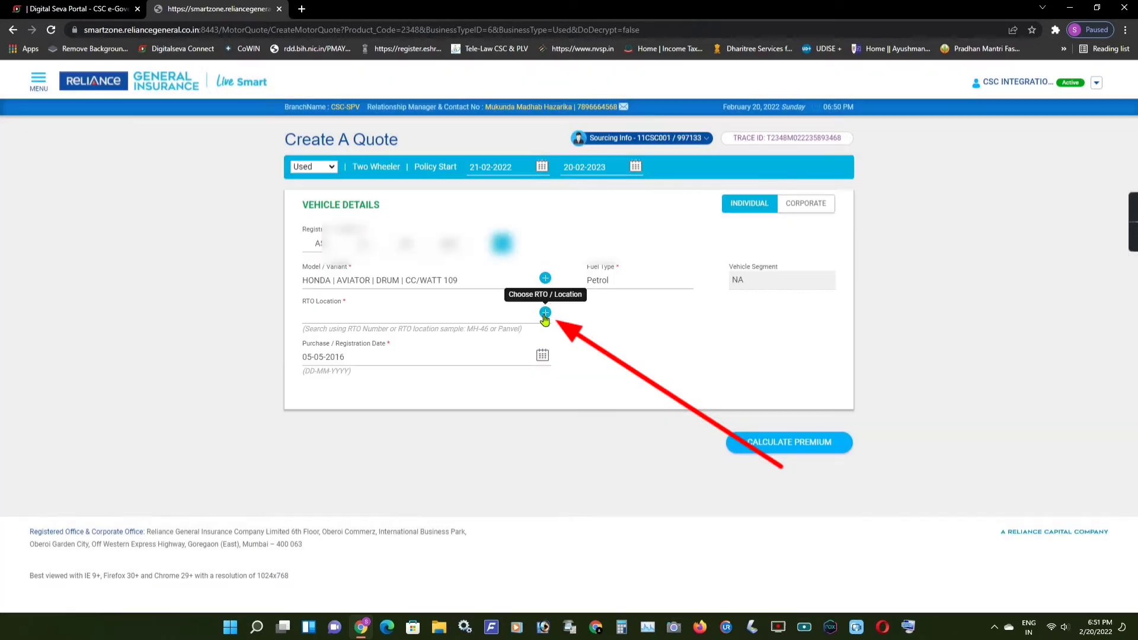
{"action": "left_click", "coordinate": [542, 313]}
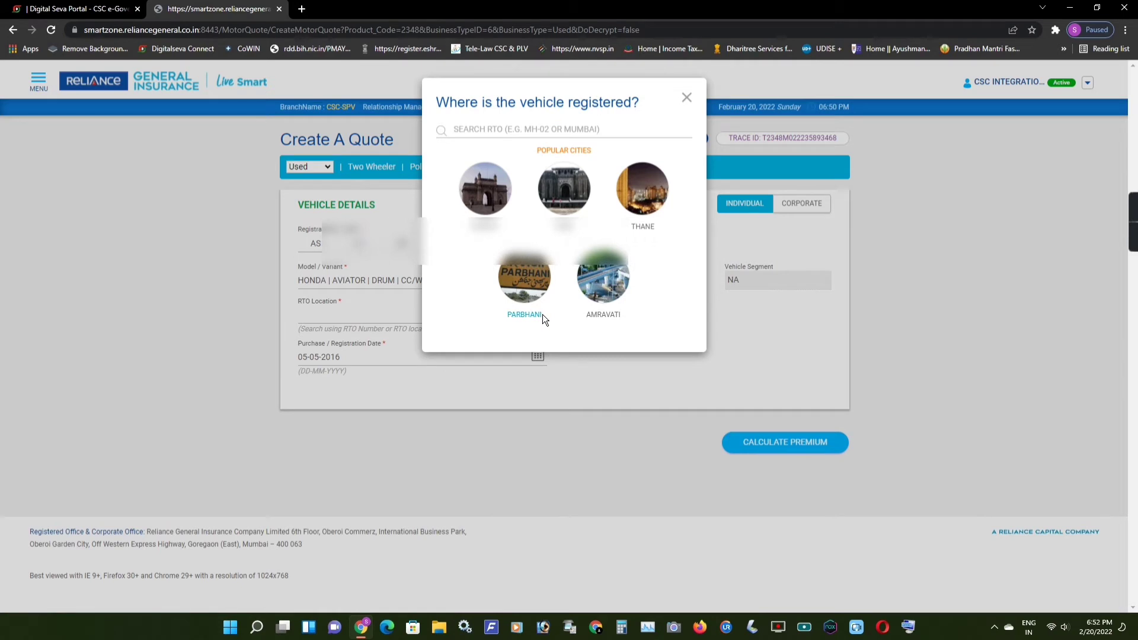
{"action": "left_click", "coordinate": [517, 127]}
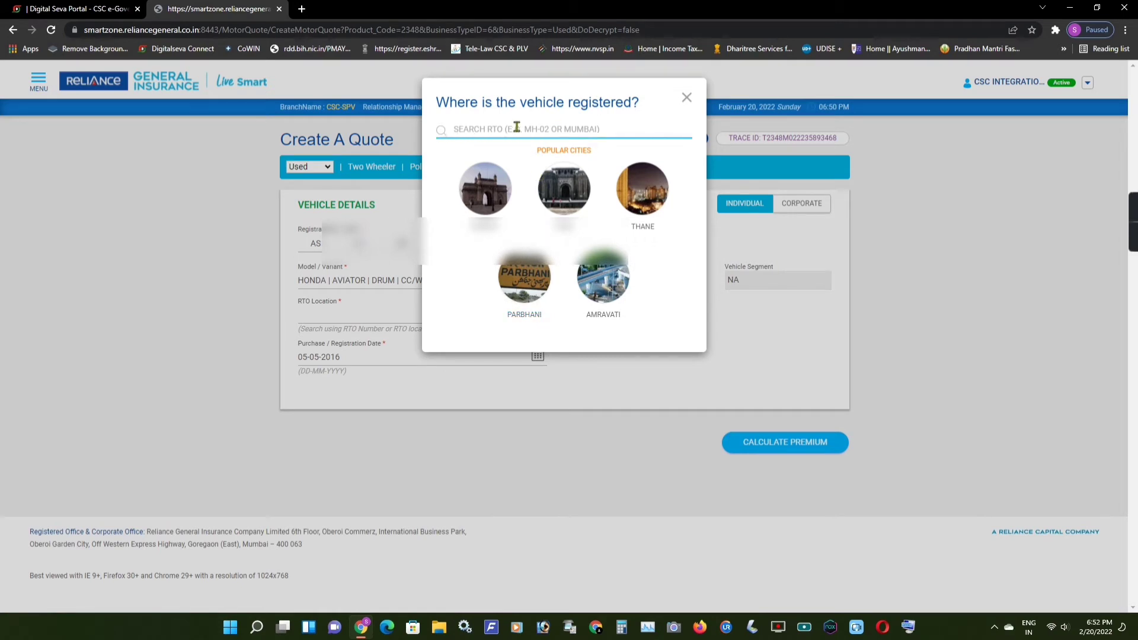
{"action": "type", "text": "KAMR"}
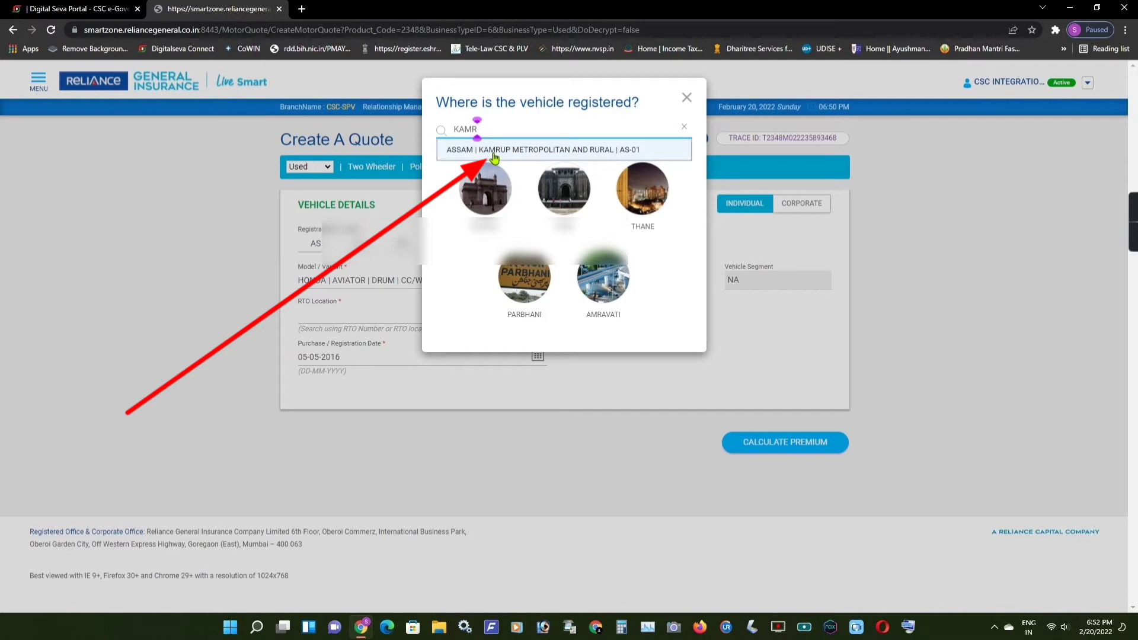
{"action": "left_click", "coordinate": [603, 151]}
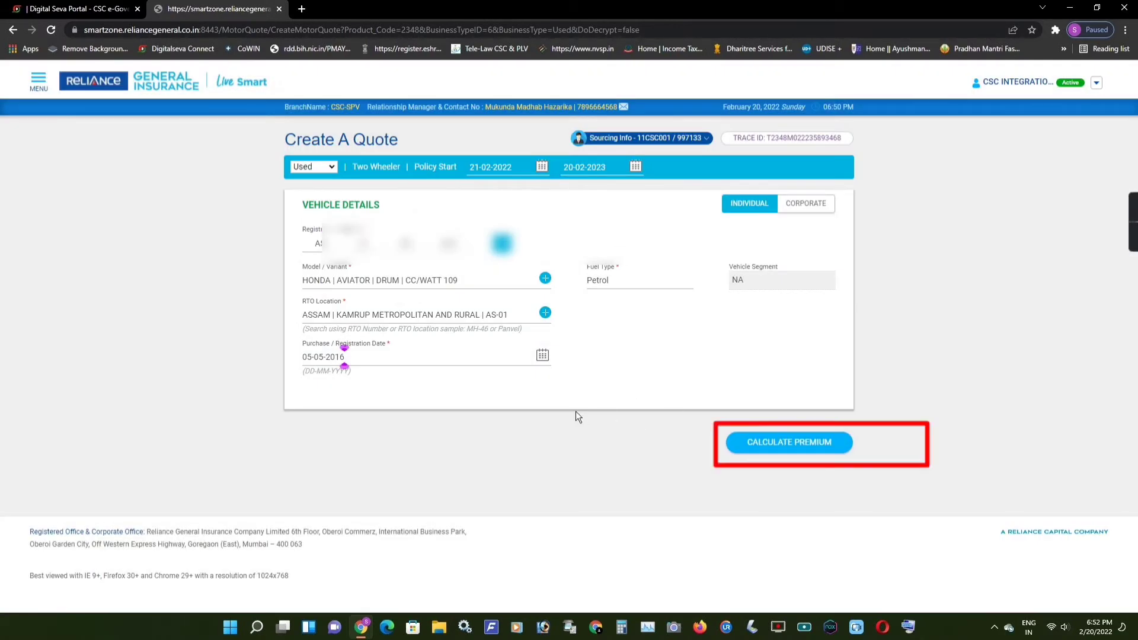
{"action": "left_click", "coordinate": [800, 450]}
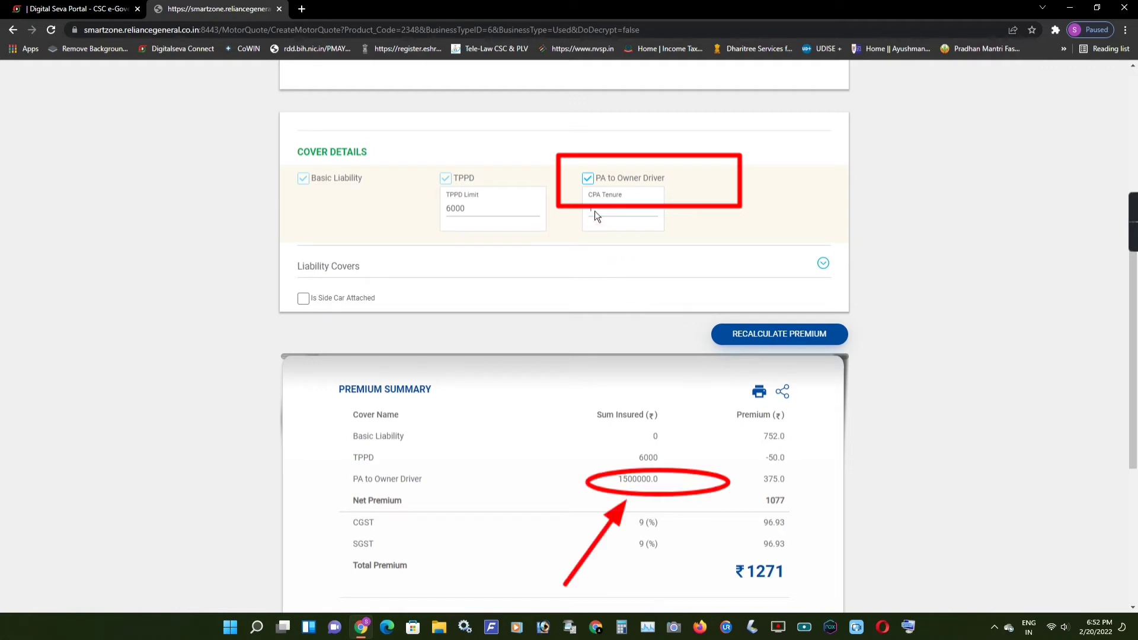
Step: Remove the PA to Owner Driver cover, answering Yes to both the driving licence and existing accident cover questions, and recalculate the premium
{"action": "left_click", "coordinate": [589, 179]}
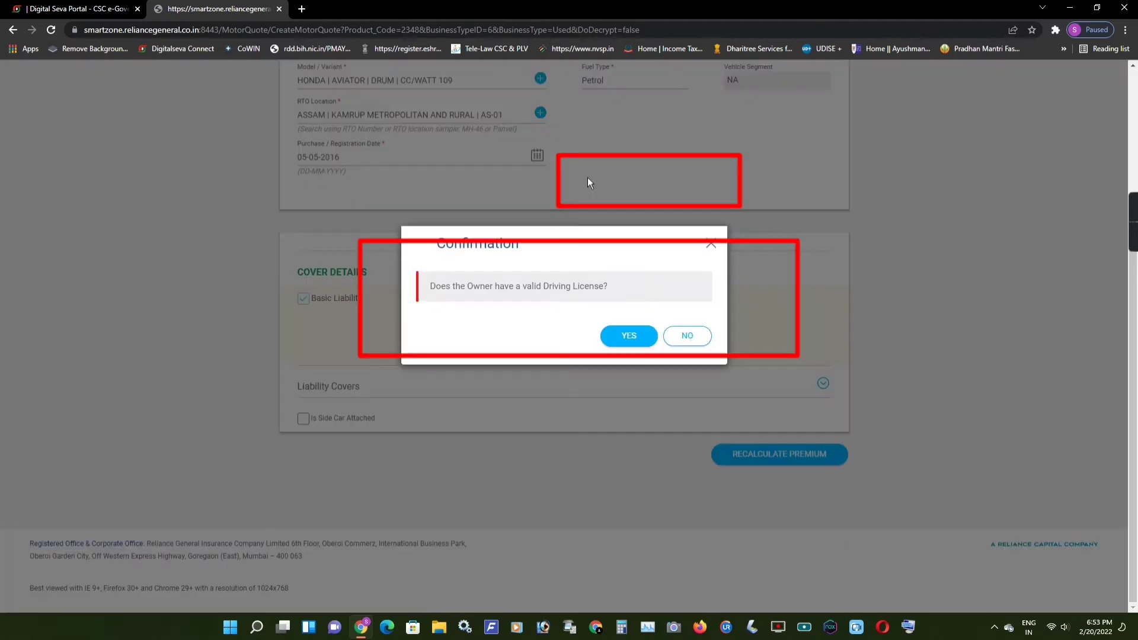
{"action": "left_click", "coordinate": [627, 336]}
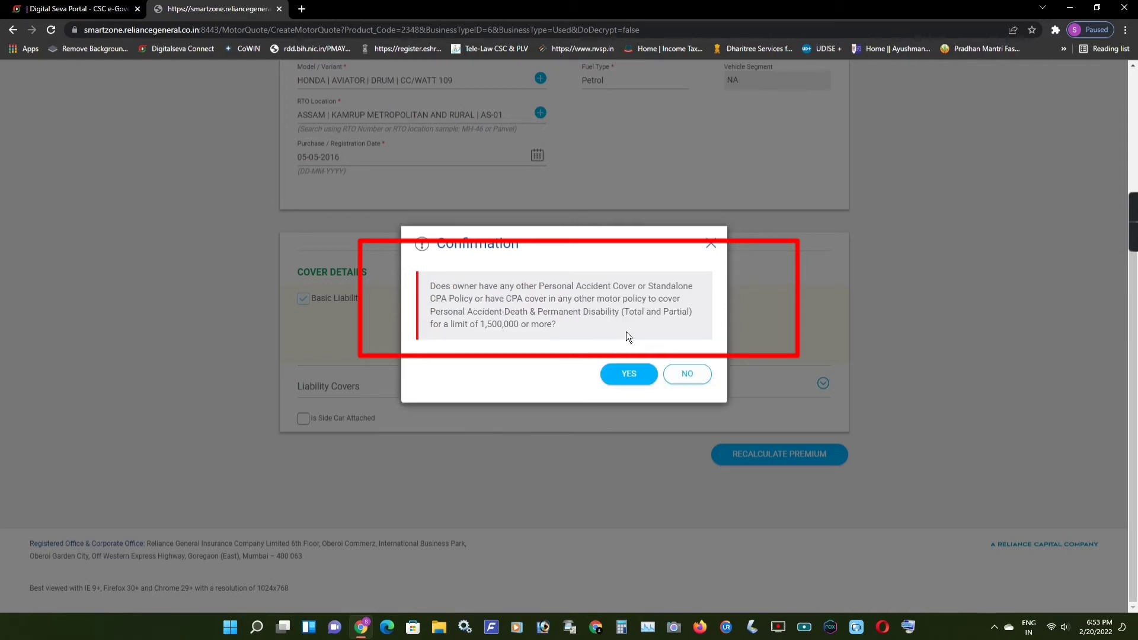
{"action": "left_click", "coordinate": [628, 372]}
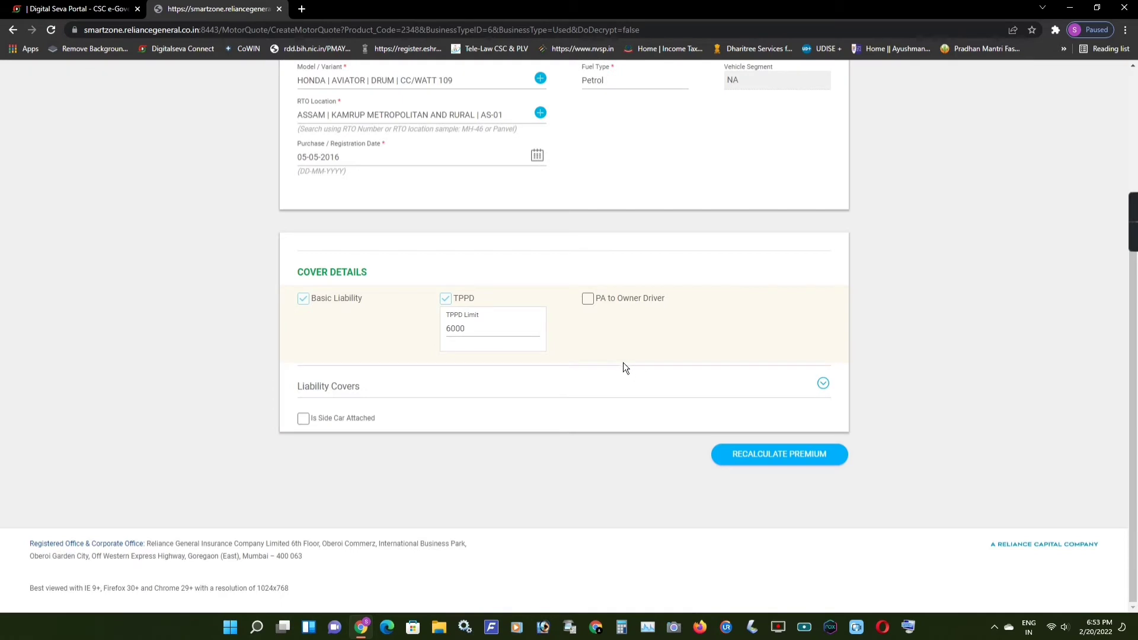
{"action": "left_click", "coordinate": [759, 459]}
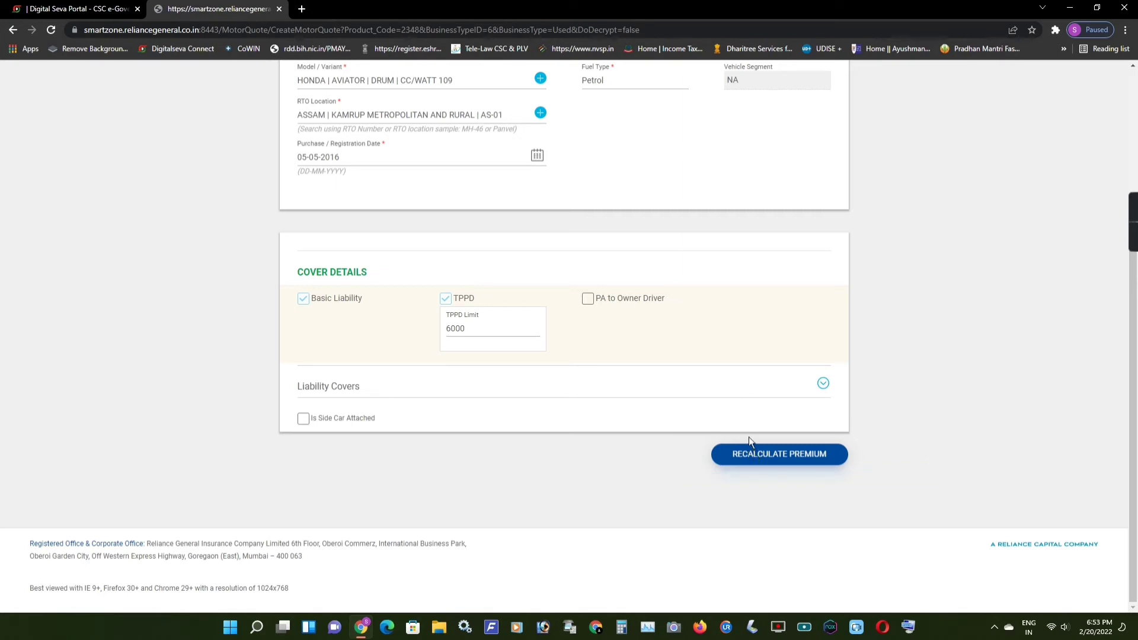
{"action": "left_click", "coordinate": [754, 461]}
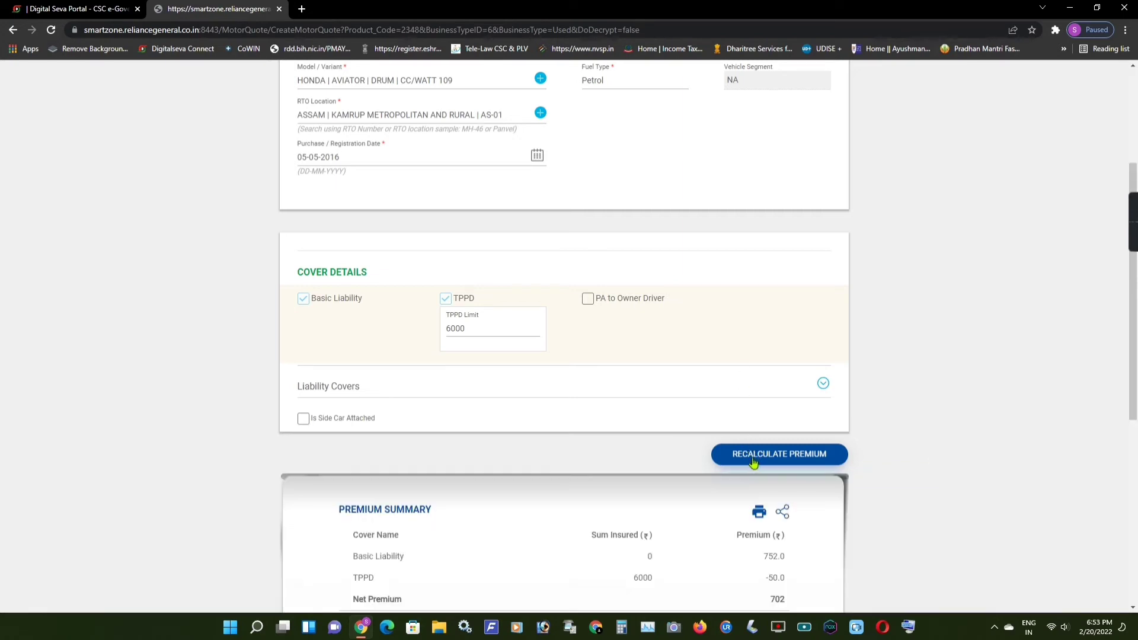
Step: Convert the recalculated quote into a proposal
{"action": "scroll", "coordinate": [753, 456], "scroll_direction": "down", "scroll_amount": 7}
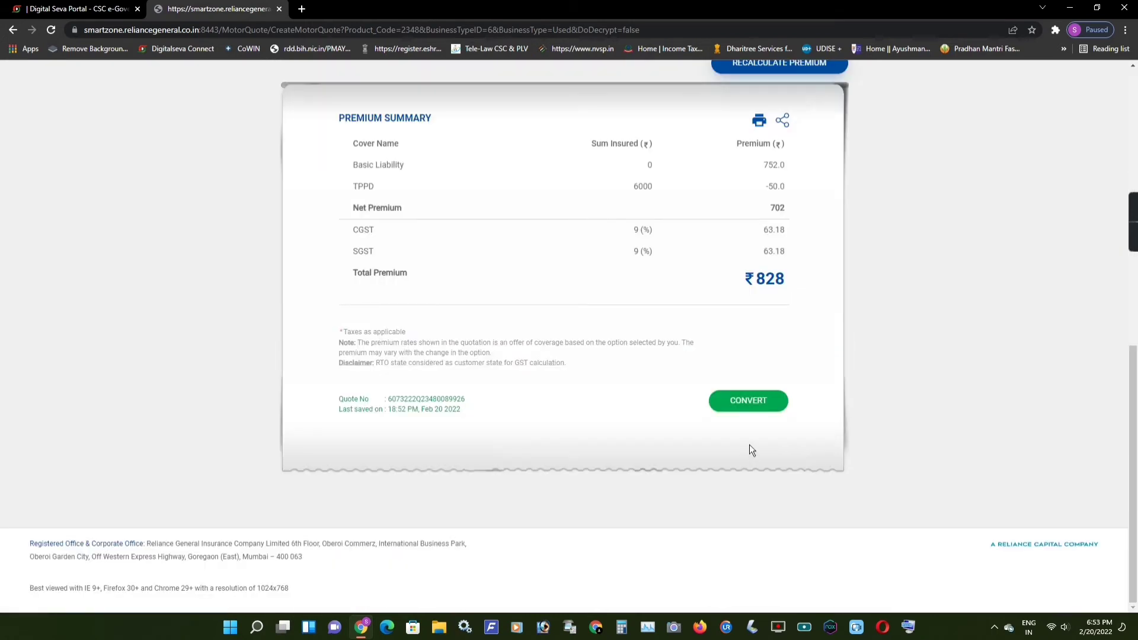
{"action": "left_click_drag", "start_coordinate": [1133, 502], "coordinate": [1137, 466]}
{"action": "left_click", "coordinate": [740, 509]}
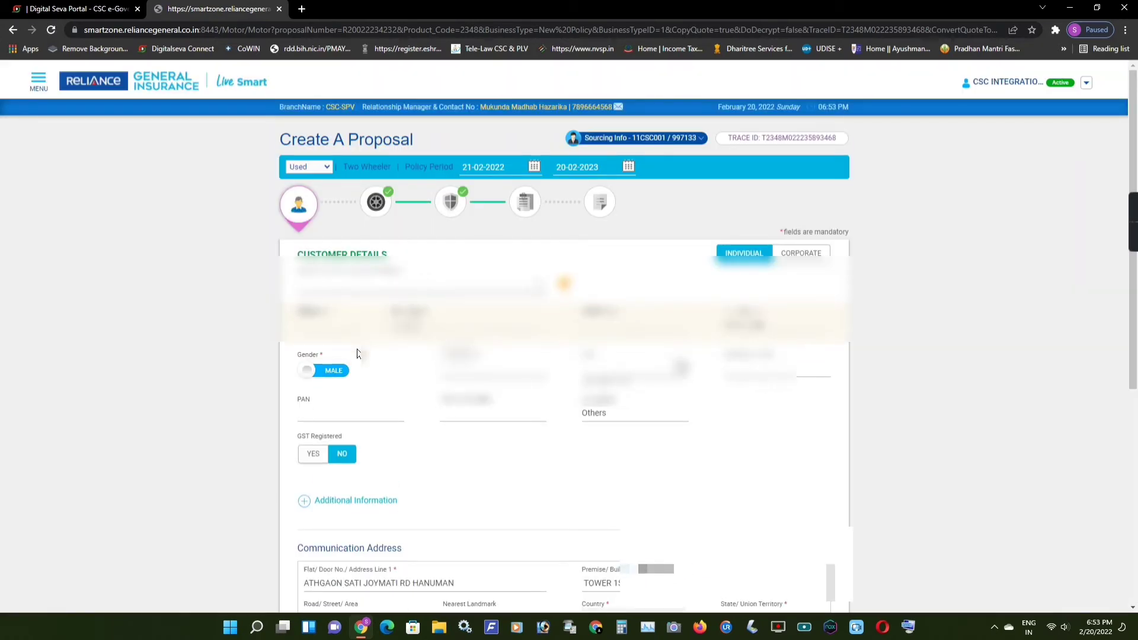
Step: Choose the female customer's title and set the marital status to Married in the customer details
{"action": "left_click", "coordinate": [333, 328]}
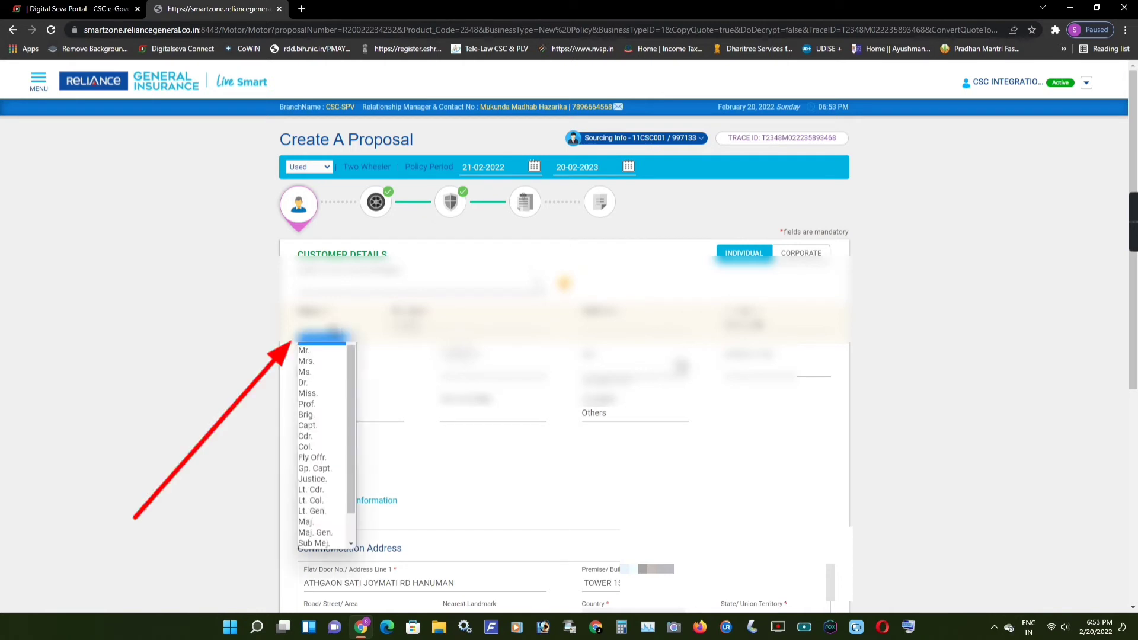
{"action": "left_click", "coordinate": [321, 361]}
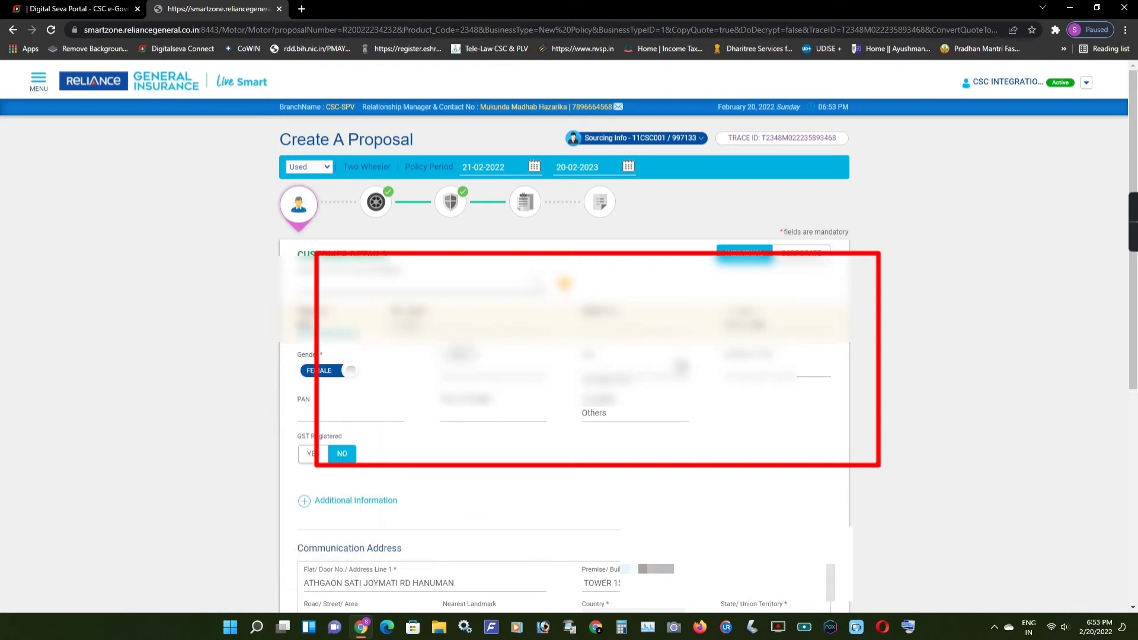
{"action": "left_click", "coordinate": [329, 341]}
{"action": "left_click", "coordinate": [320, 393]}
{"action": "left_click", "coordinate": [480, 380]}
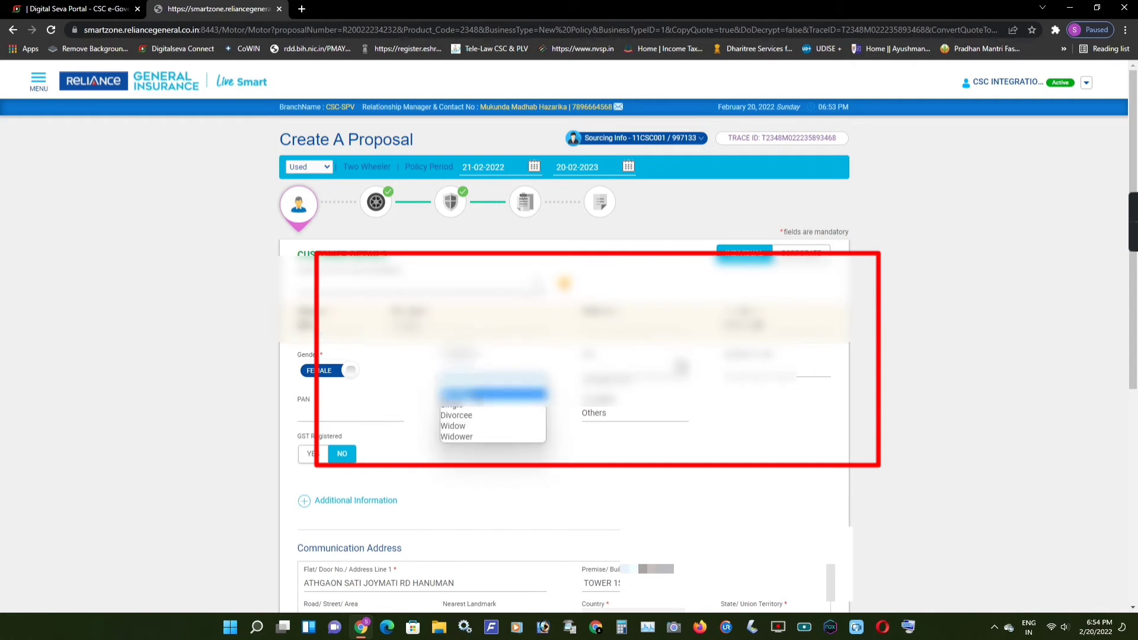
{"action": "left_click", "coordinate": [492, 394]}
{"action": "scroll", "coordinate": [1136, 279], "scroll_direction": "down", "scroll_amount": 5}
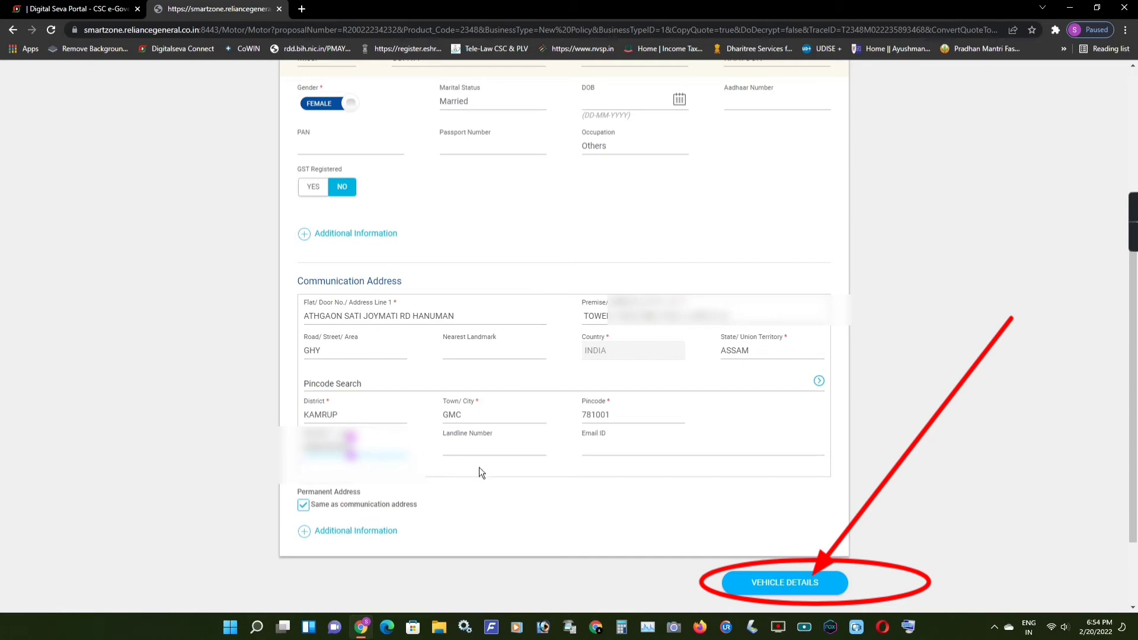
Step: Continue from the customer details through the vehicle details to the proposal's cover details
{"action": "left_click", "coordinate": [779, 583]}
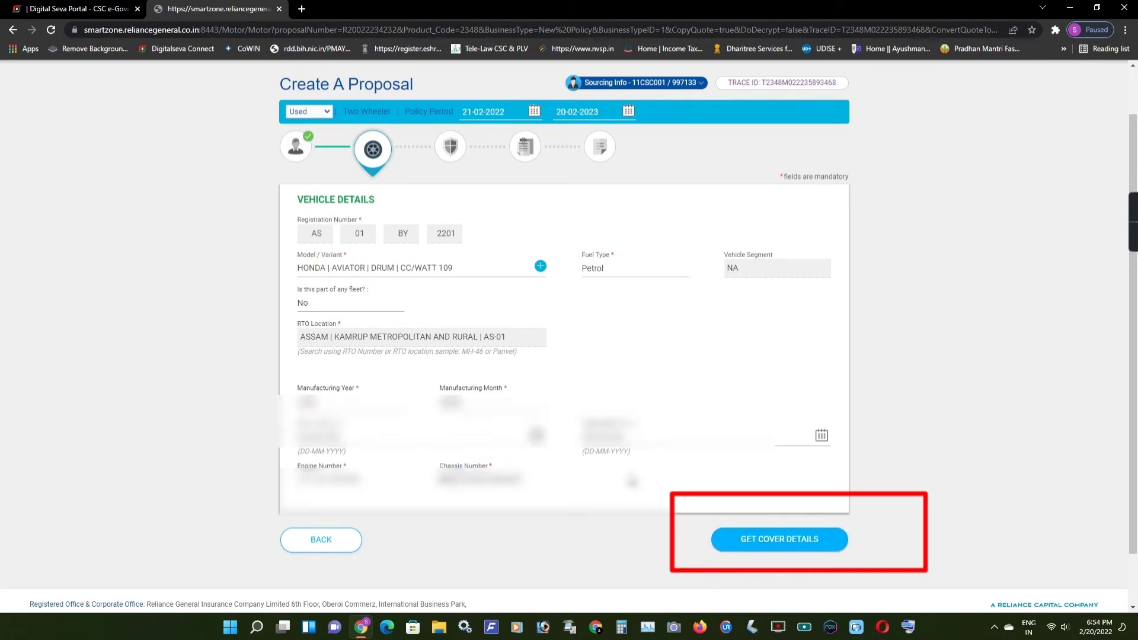
{"action": "scroll", "coordinate": [762, 483], "scroll_direction": "down", "scroll_amount": 1}
{"action": "left_click", "coordinate": [783, 483]}
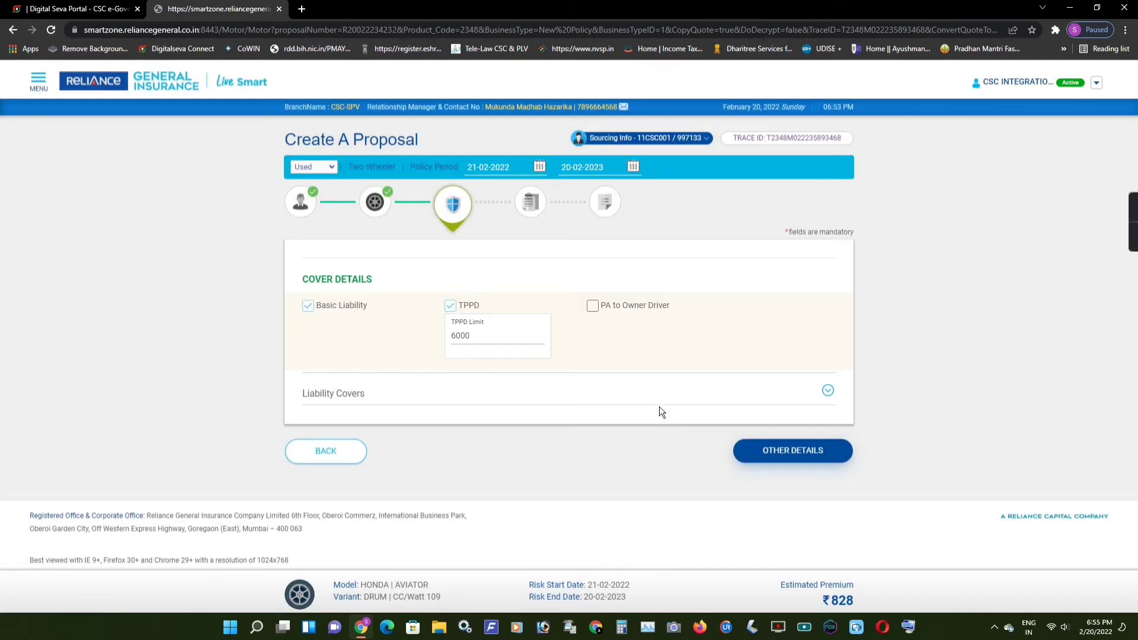
Step: Add the PA to Paid Driver liability cover with a Paid Driver SI of 10000
{"action": "left_click", "coordinate": [827, 390]}
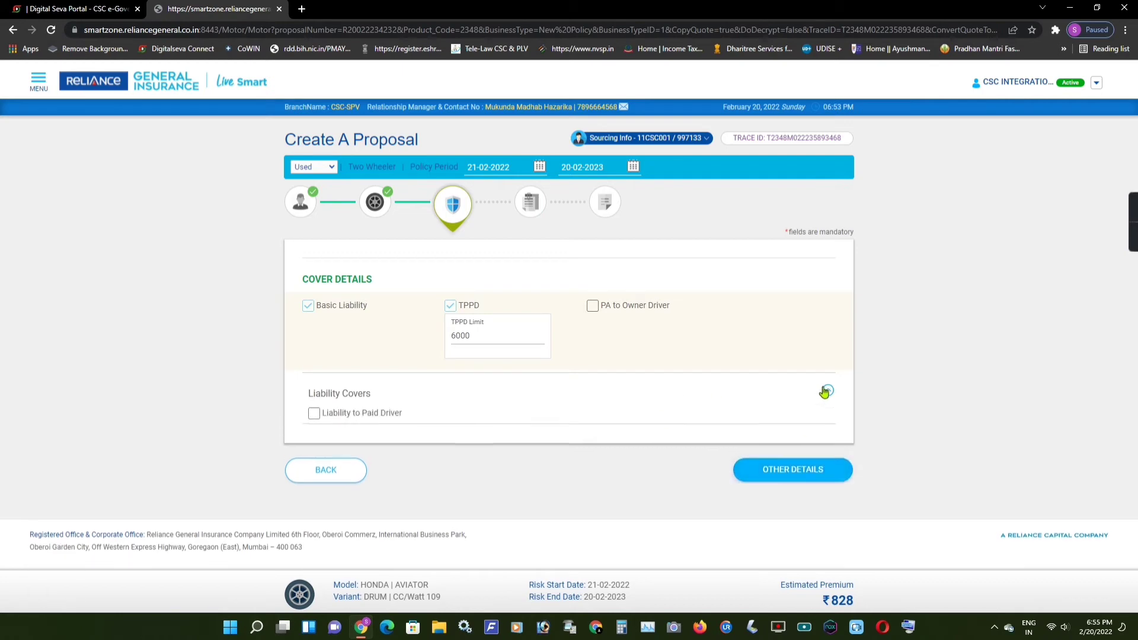
{"action": "scroll", "coordinate": [694, 397], "scroll_direction": "down", "scroll_amount": 2}
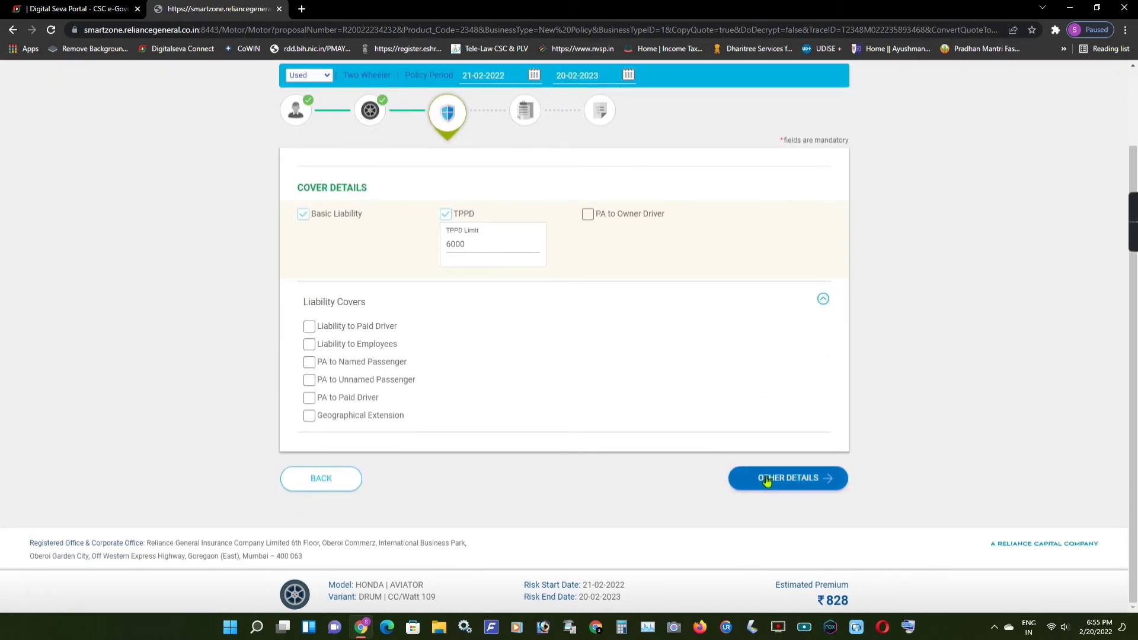
{"action": "left_click", "coordinate": [309, 398]}
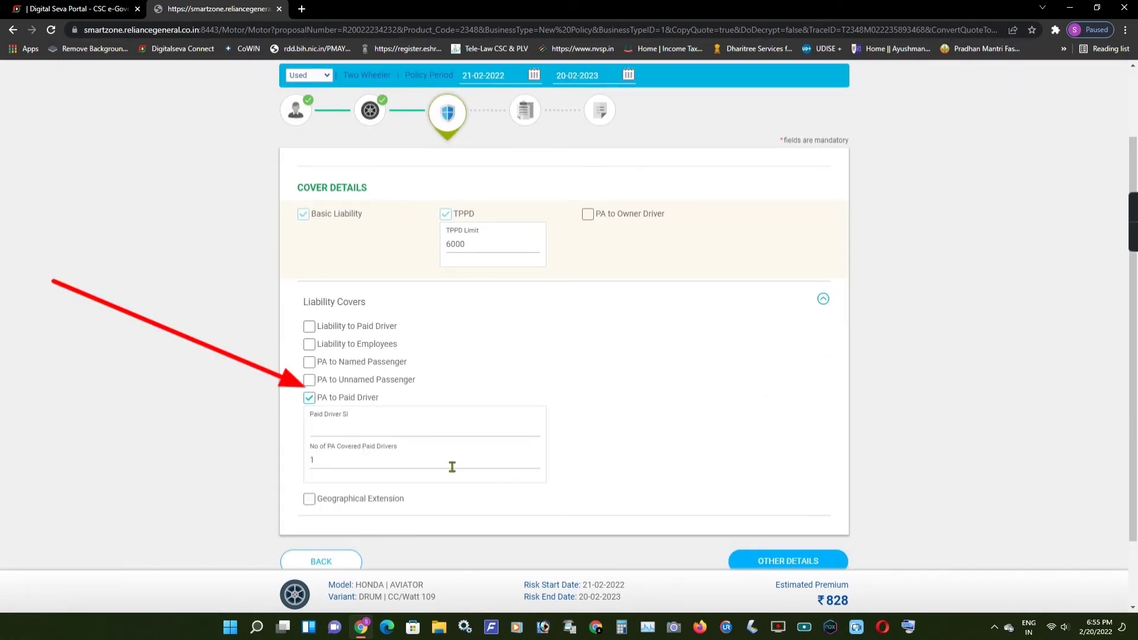
{"action": "left_click", "coordinate": [362, 430]}
{"action": "left_click", "coordinate": [322, 449]}
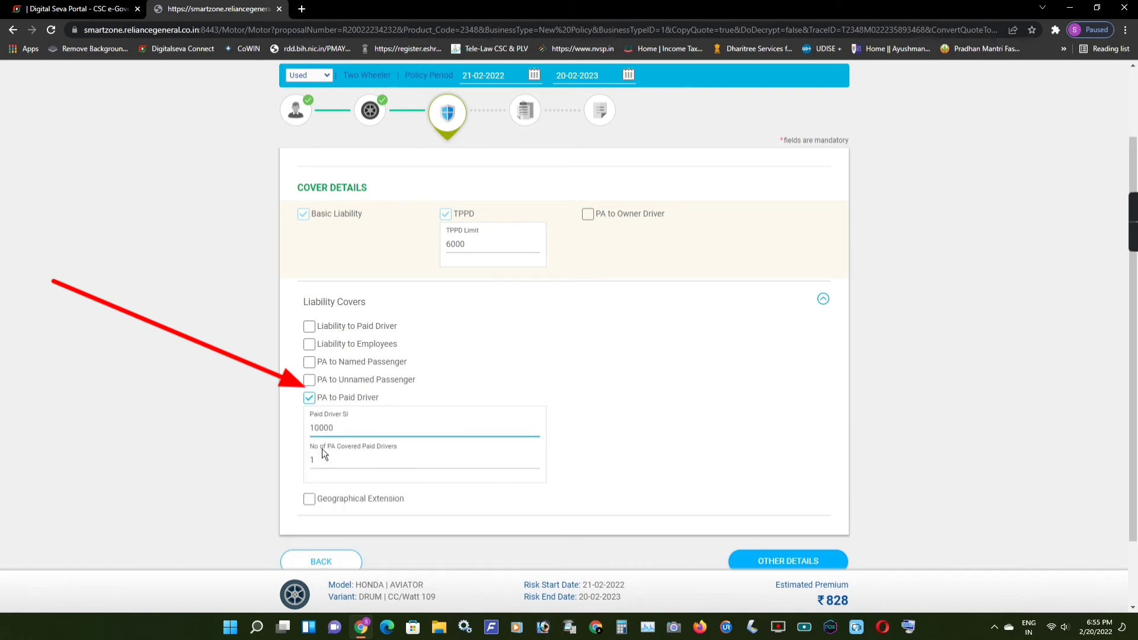
{"action": "scroll", "coordinate": [650, 419], "scroll_direction": "down", "scroll_amount": 2}
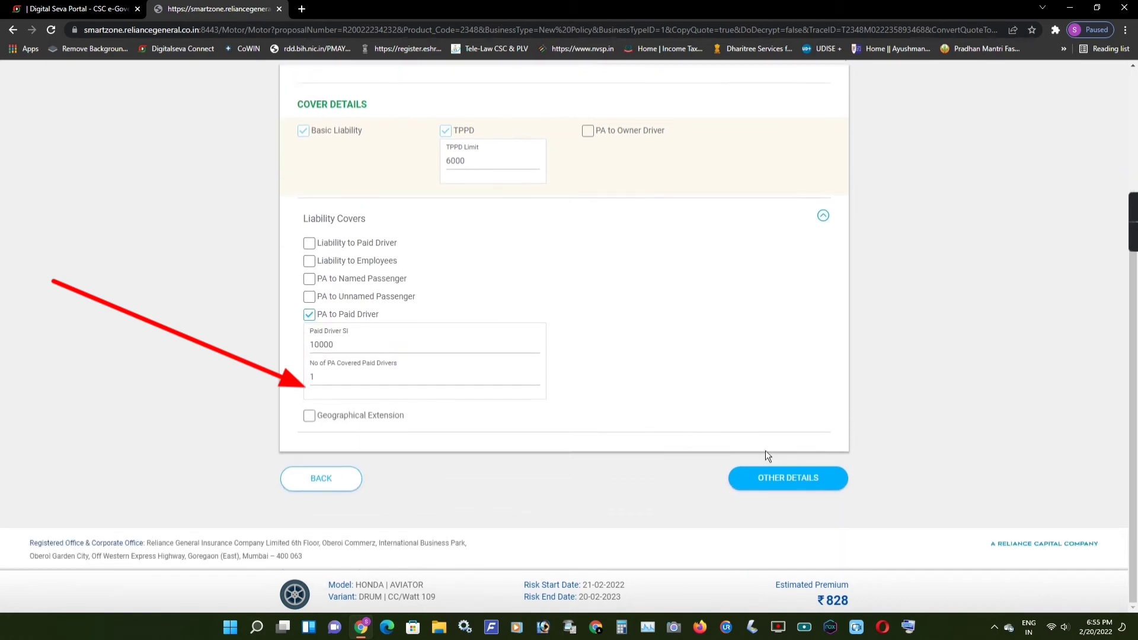
Step: Continue through the other details to the premium summary and submit the proposal
{"action": "left_click", "coordinate": [789, 481]}
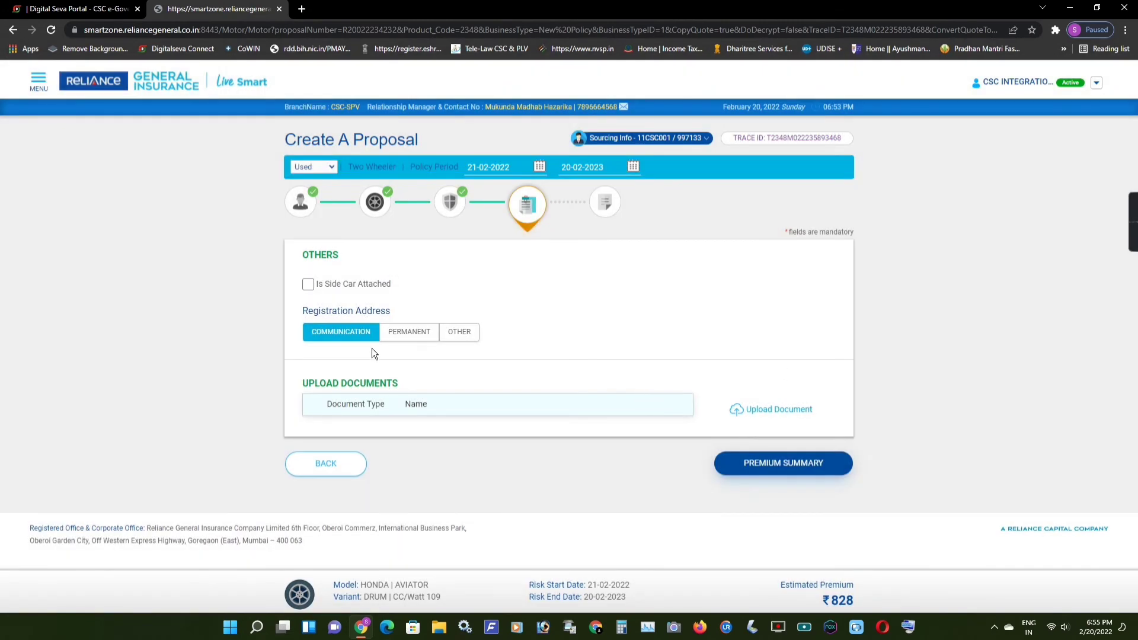
{"action": "left_click", "coordinate": [789, 463]}
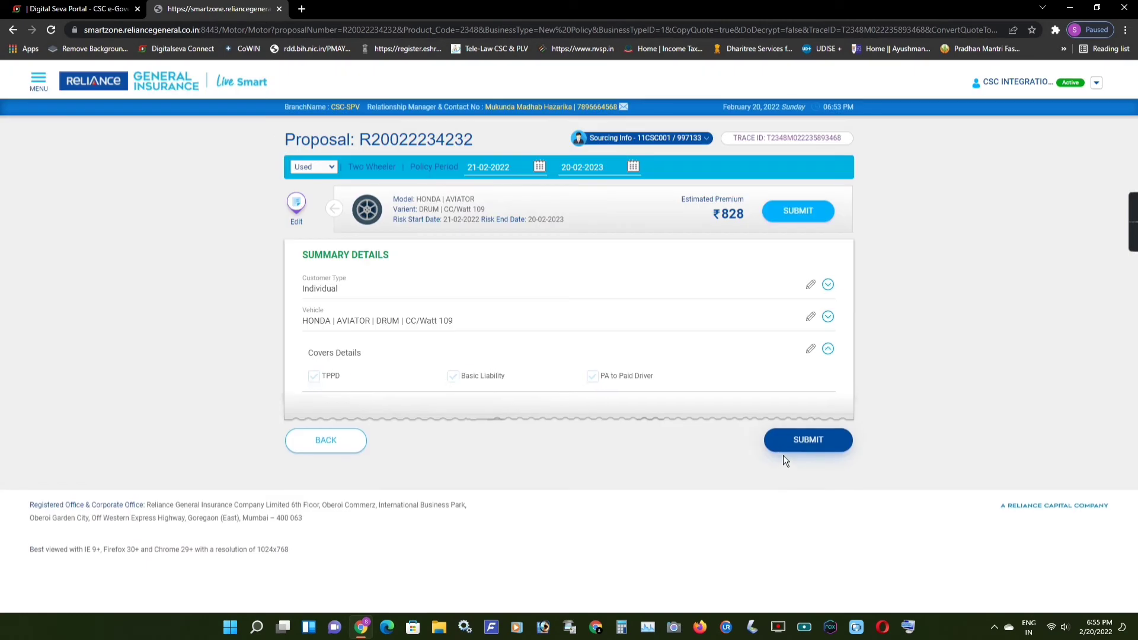
{"action": "left_click", "coordinate": [782, 452]}
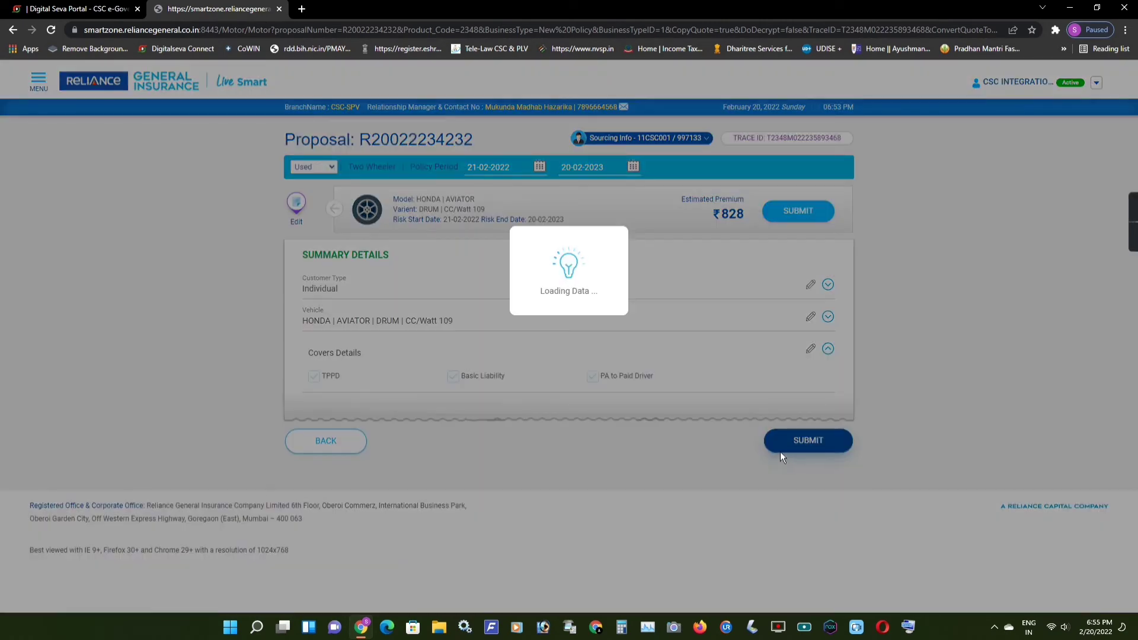
{"action": "scroll", "coordinate": [762, 435], "scroll_direction": "down", "scroll_amount": 3}
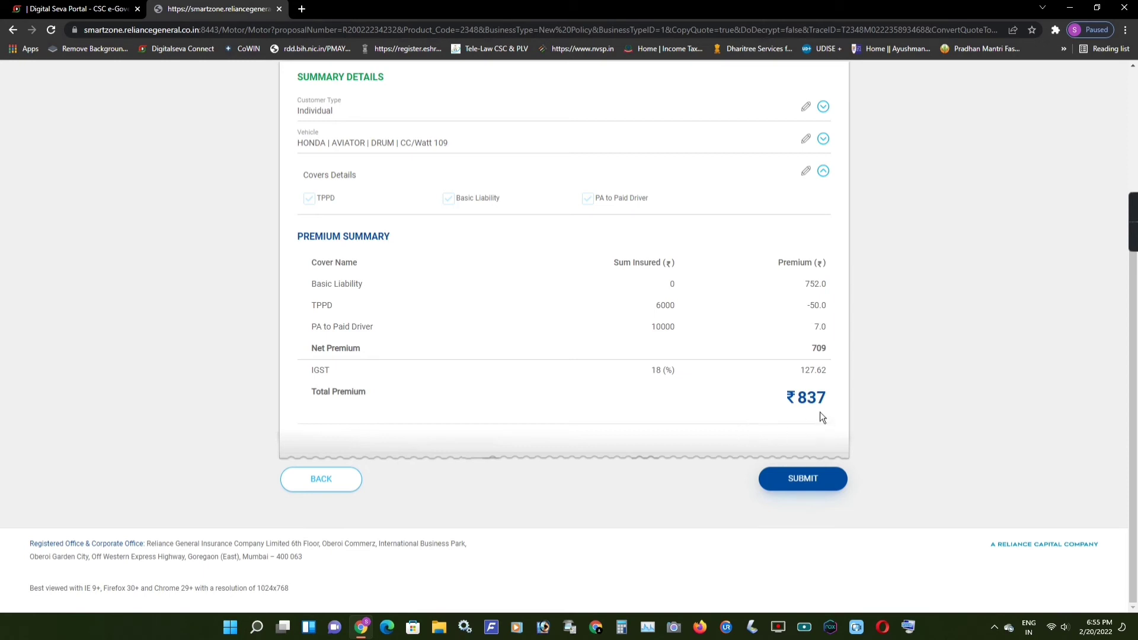
{"action": "left_click", "coordinate": [789, 478]}
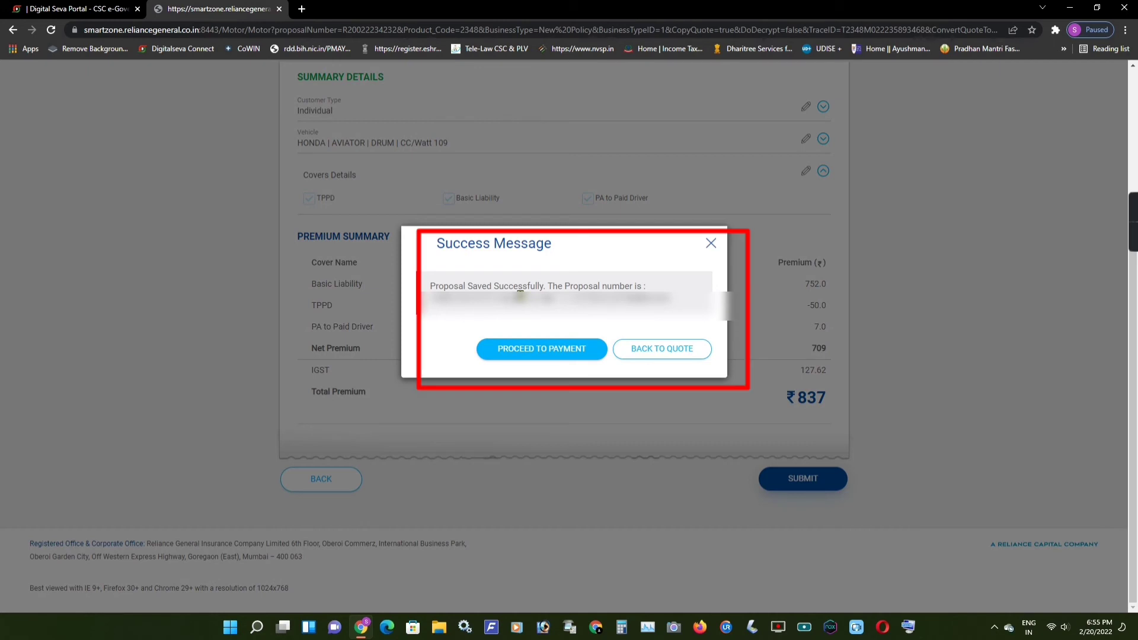
Step: Proceed to payment for the saved proposal and continue to the CSC wallet payment page
{"action": "left_click", "coordinate": [540, 356]}
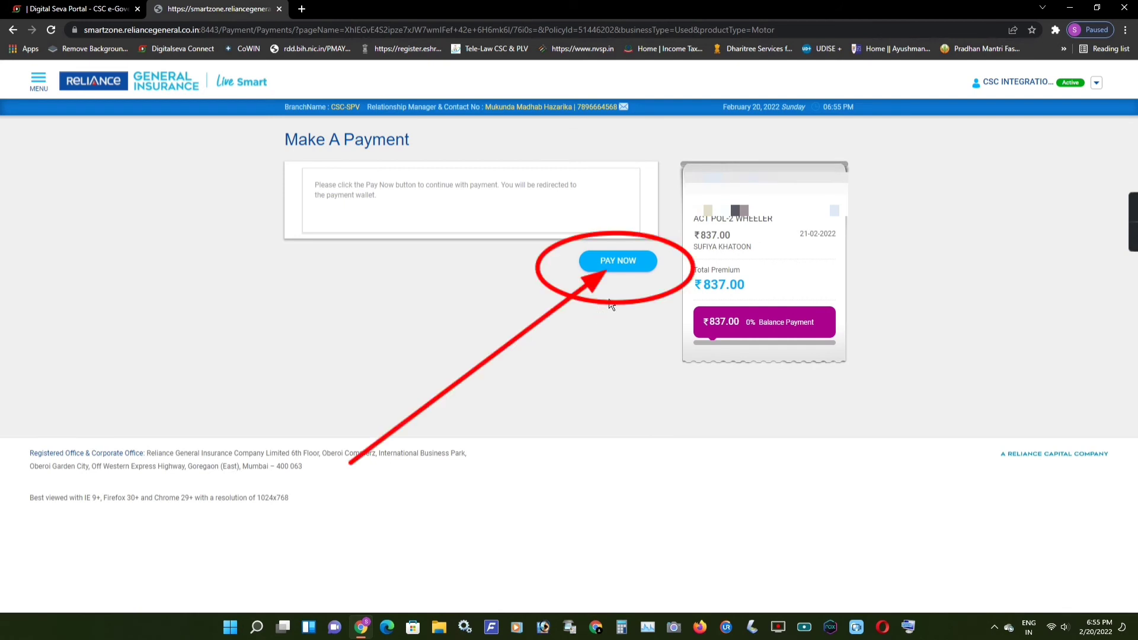
{"action": "left_click", "coordinate": [623, 261]}
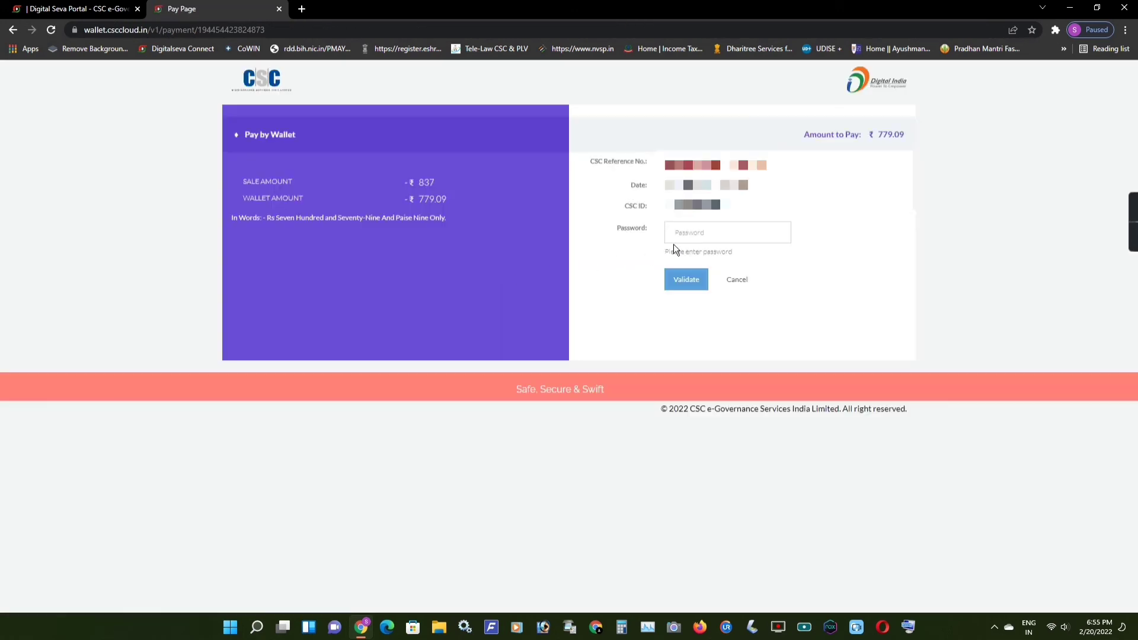
Step: Enter the CSC account password on the wallet payment page and validate it
{"action": "left_click", "coordinate": [695, 233]}
{"action": "type", "text": "••••••••"}
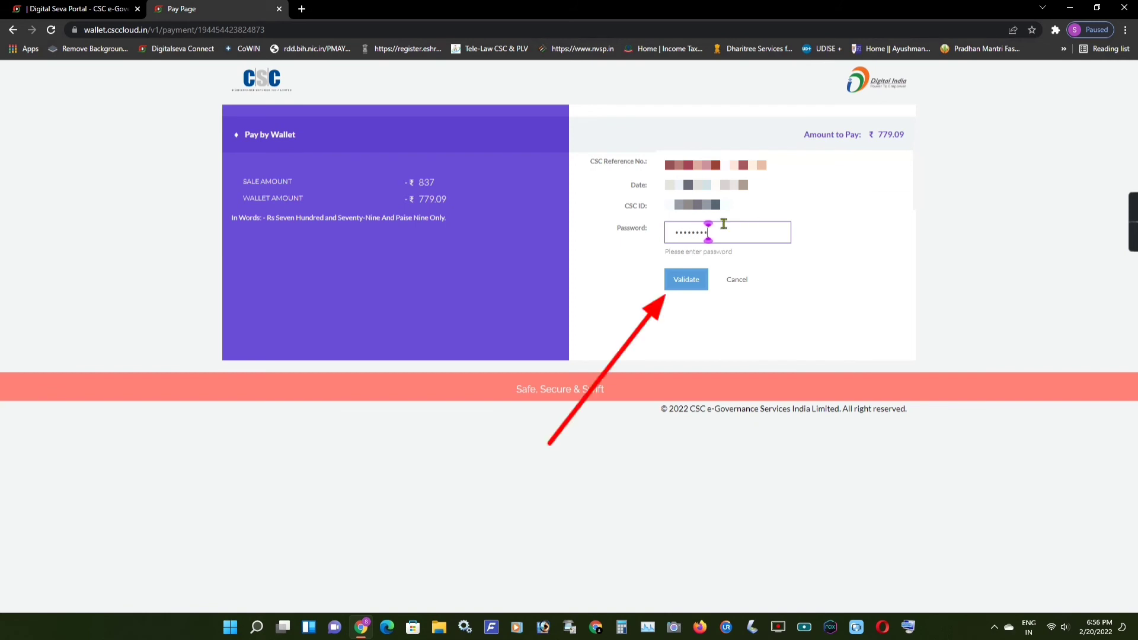
{"action": "left_click", "coordinate": [679, 282]}
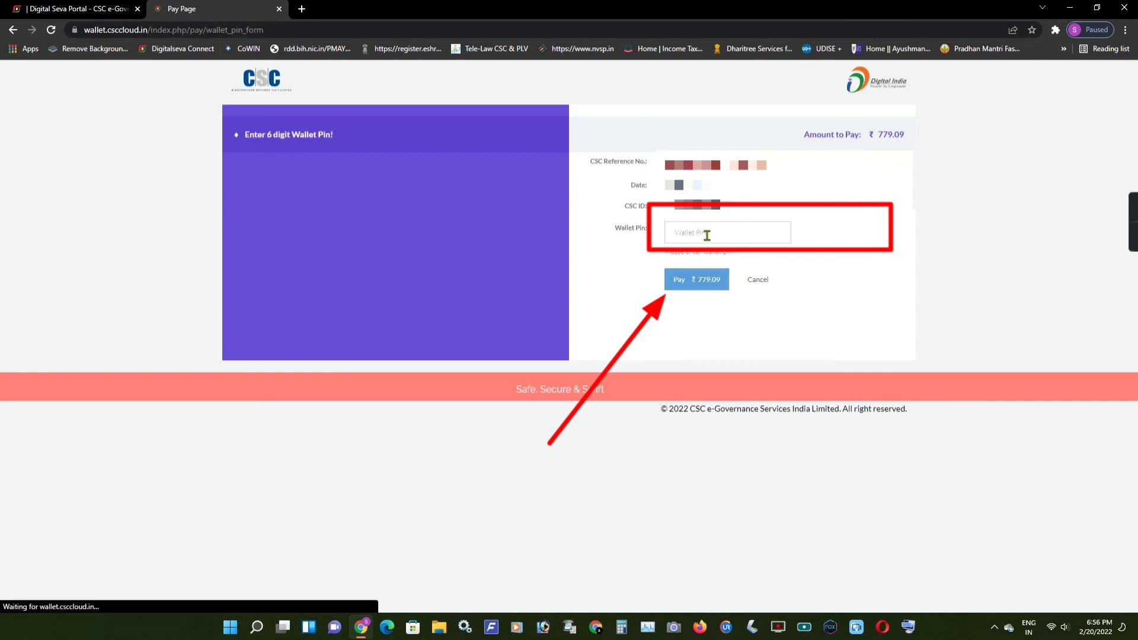
Step: Enter the six-digit wallet PIN and pay the insurance premium from the CSC wallet
{"action": "left_click", "coordinate": [707, 236]}
{"action": "type", "text": "••••••"}
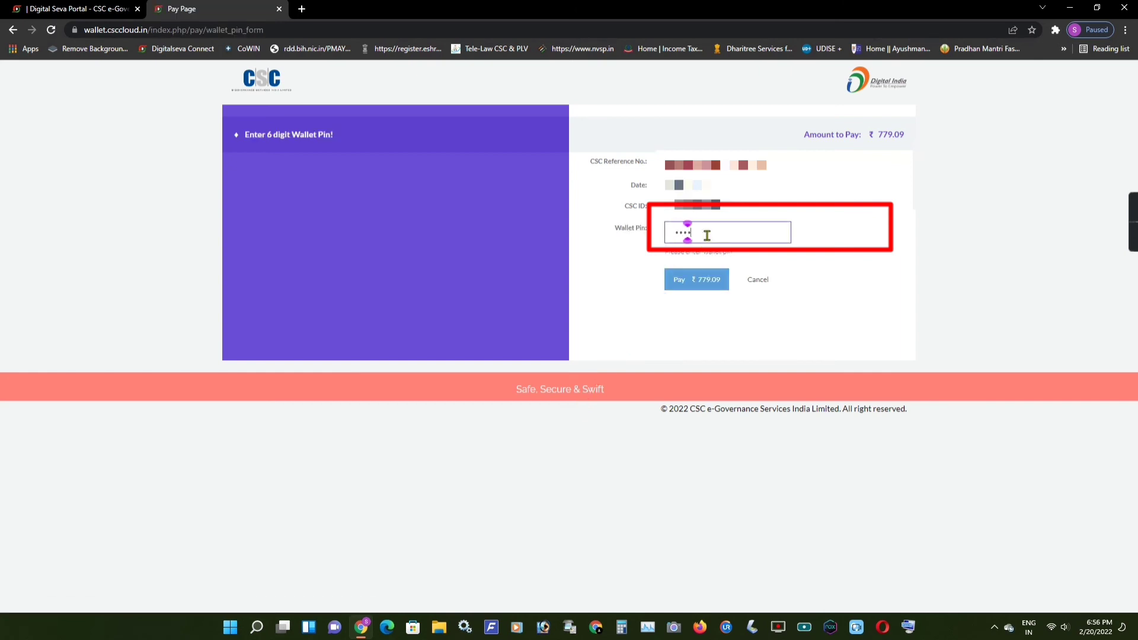
{"action": "left_click", "coordinate": [708, 285]}
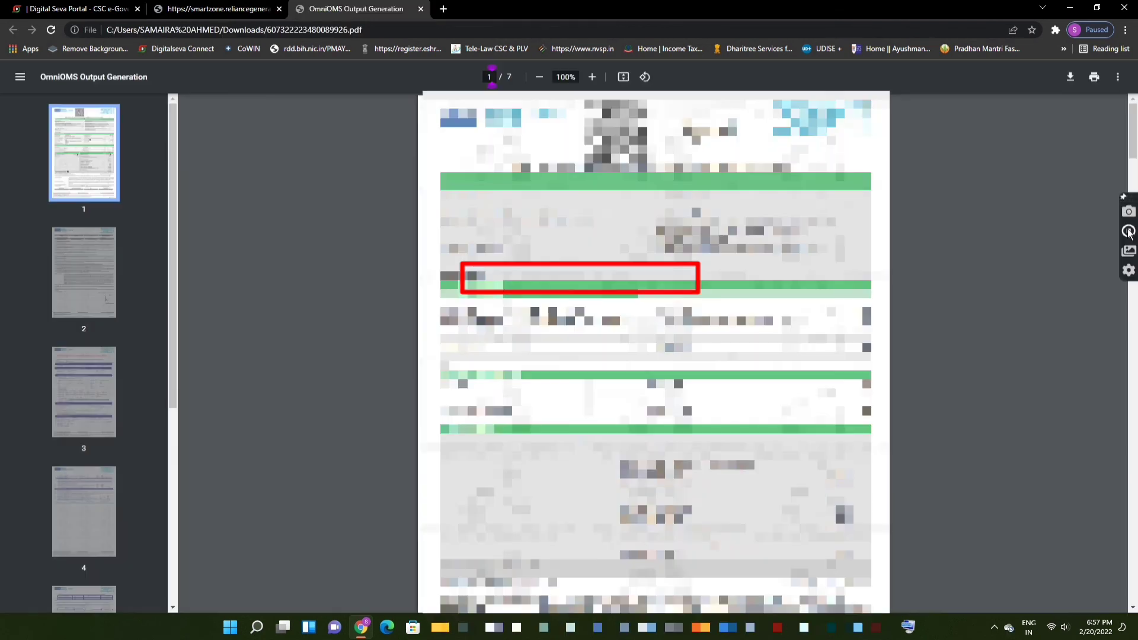
{"action": "left_click", "coordinate": [490, 298]}
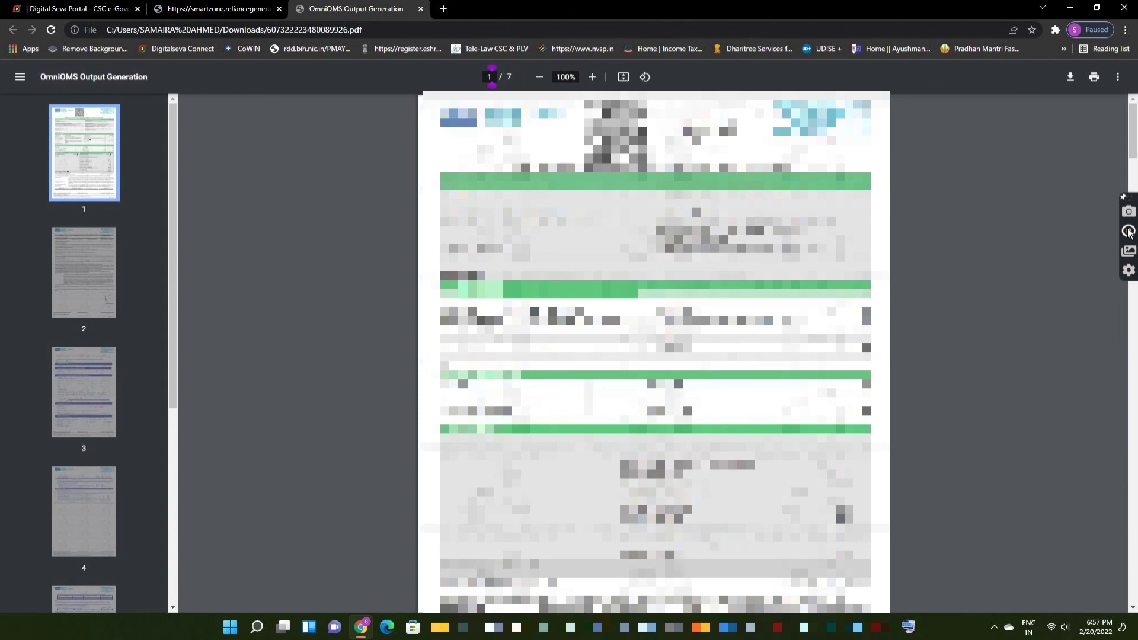
{"action": "left_click", "coordinate": [1130, 231]}
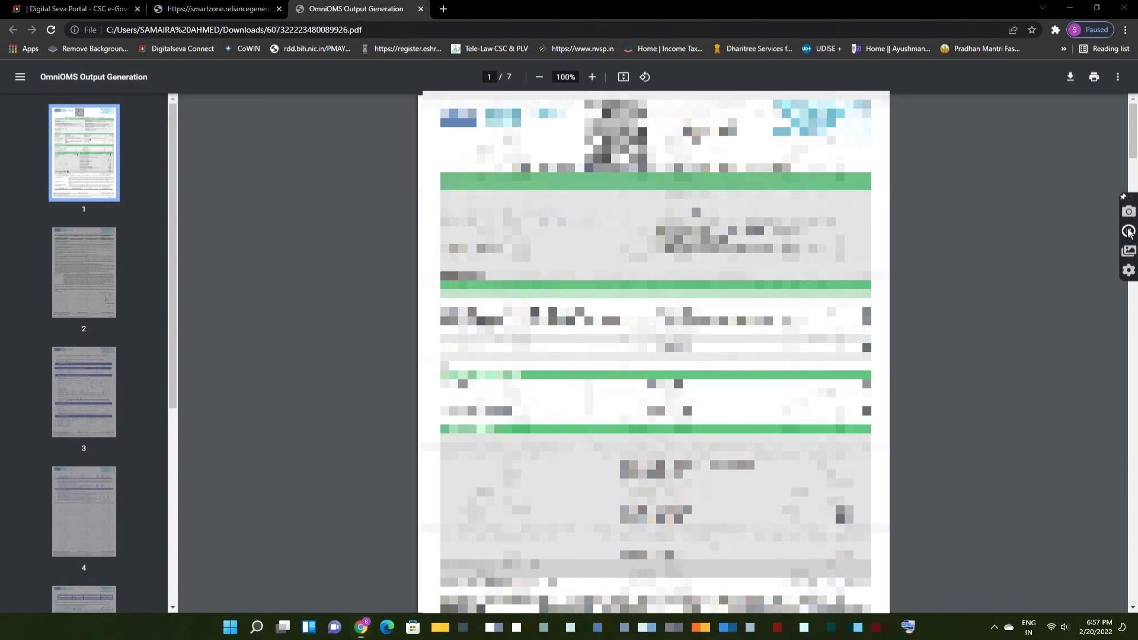